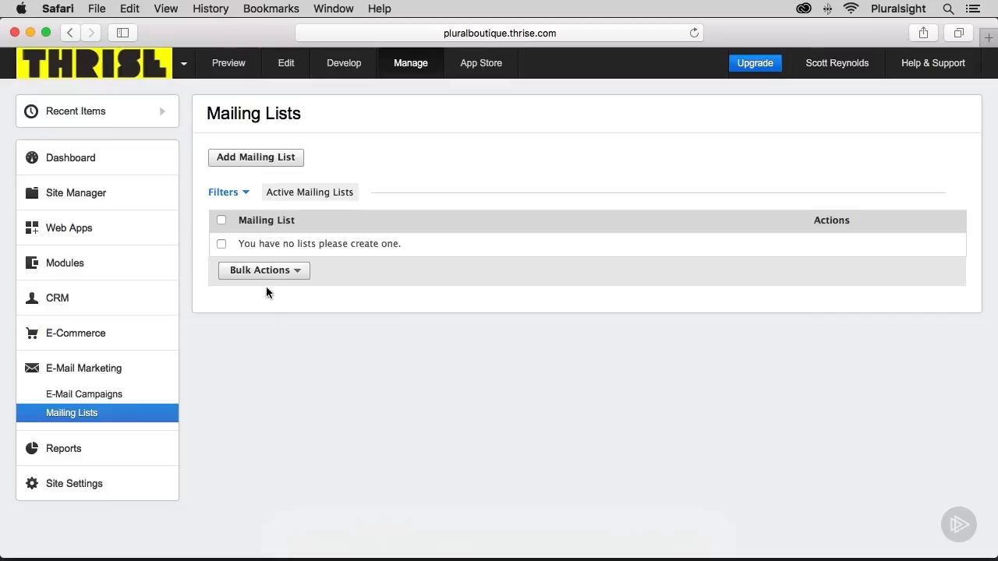
Create and save a new mailing list named Company Newsletter Recipients
click(247, 161)
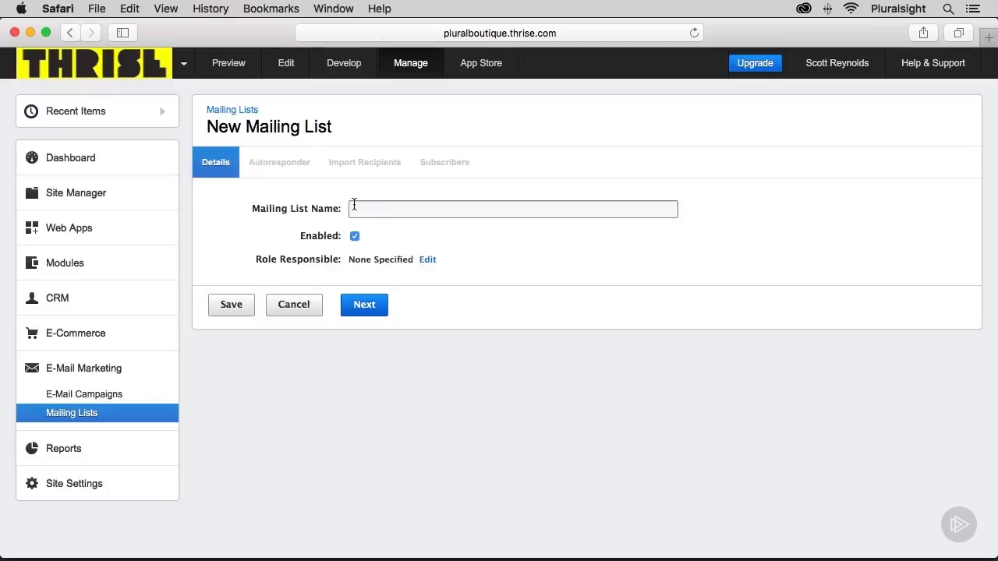
click(394, 209)
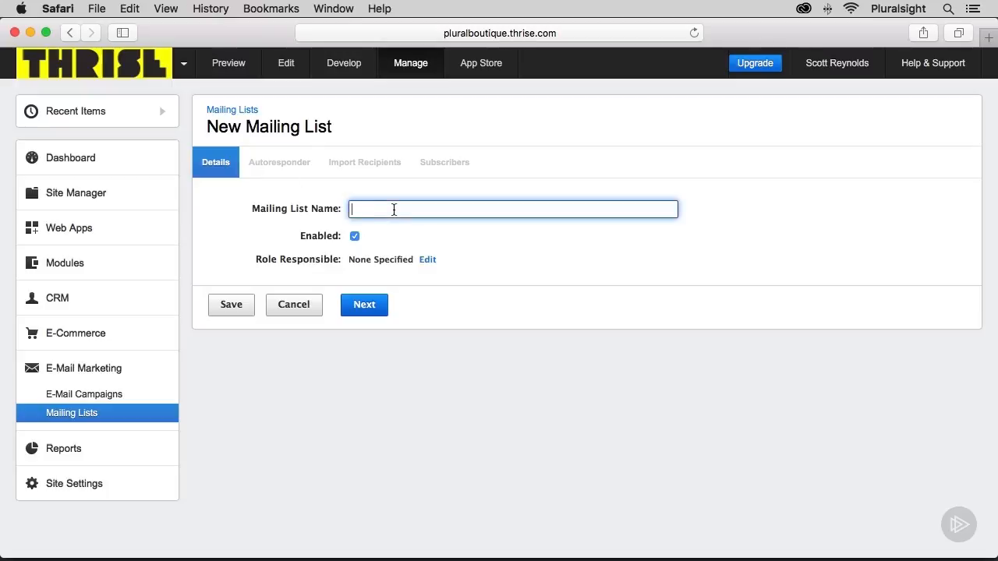
text(Company Newsletter Recie)
key(BackSpace)
key(BackSpace)
text(ipi)
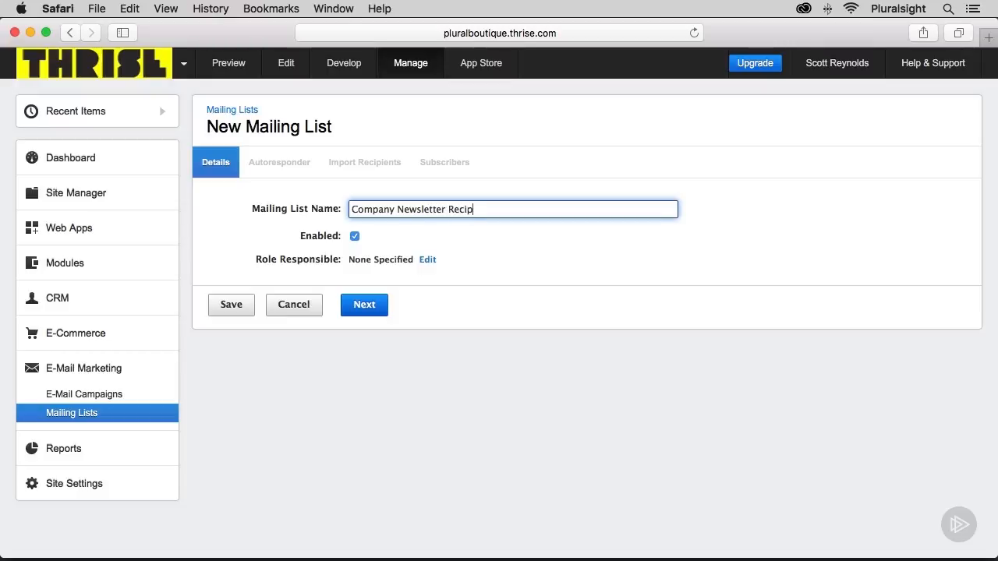
text(e)
key(BackSpace)
text(ients)
click(223, 305)
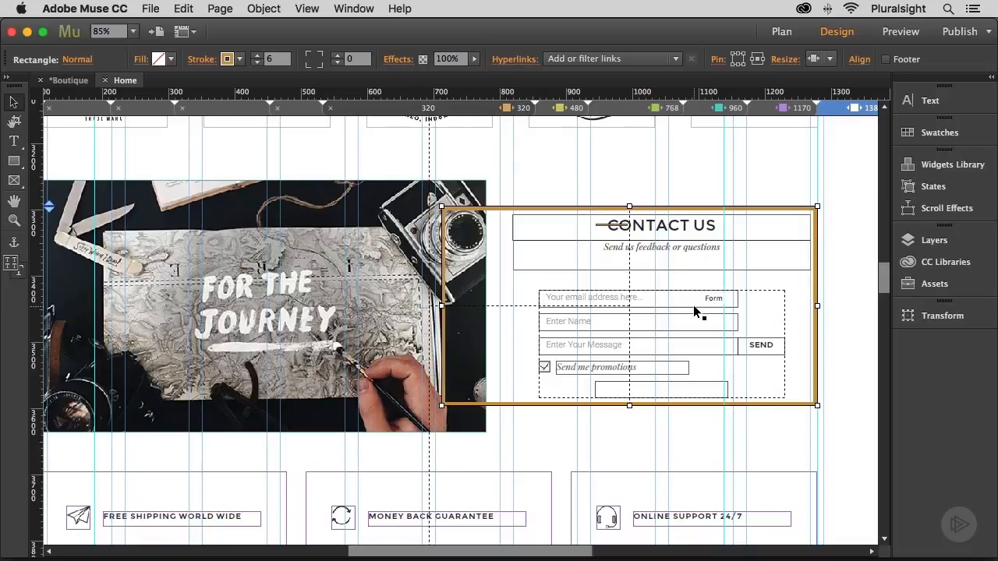
In Adobe Muse, open the settings of the Send me promotions checkbox in the Contact Us form
click(545, 366)
click(544, 366)
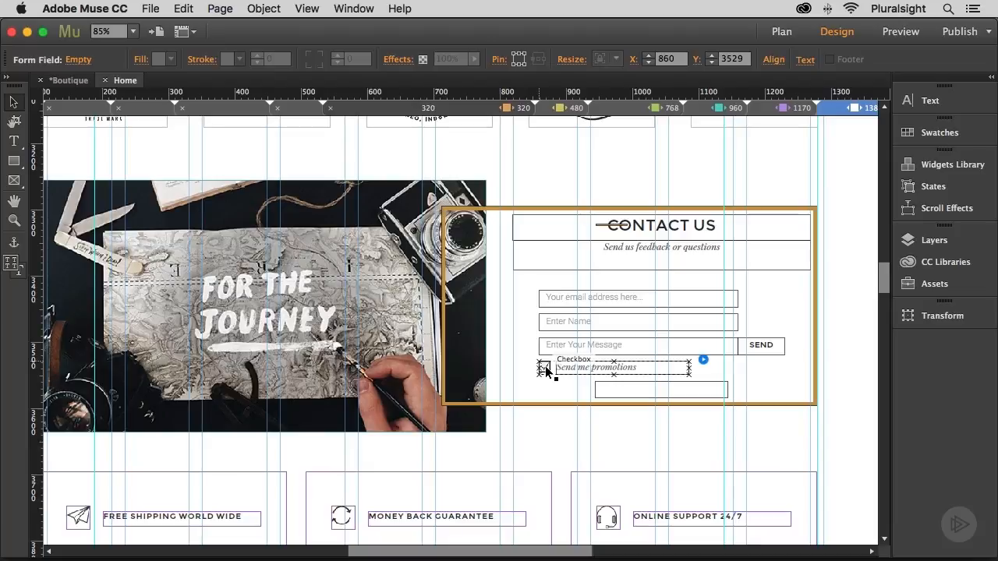
click(701, 359)
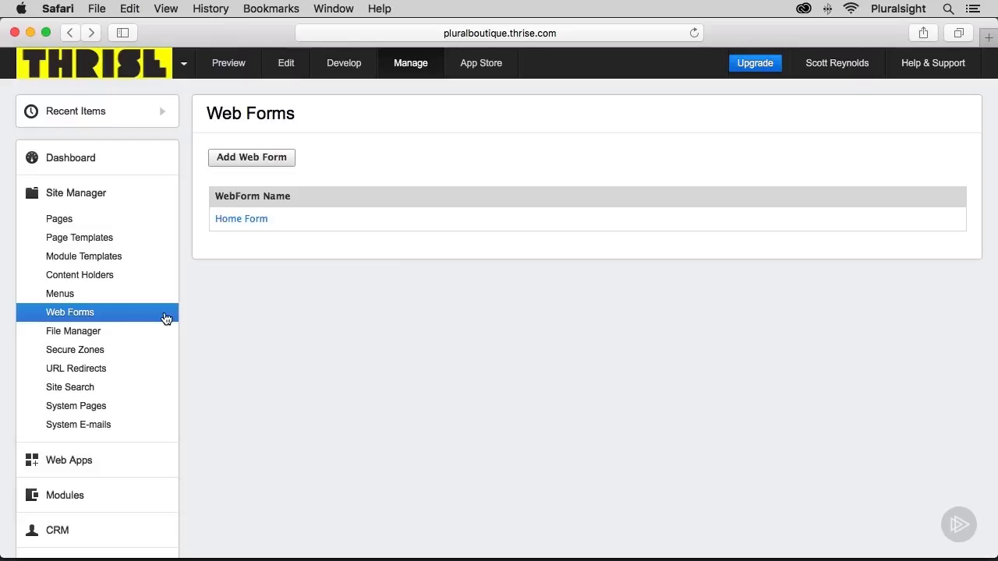
In Safari, open the Home Form web form and permanently delete its Send me promotions field
click(241, 218)
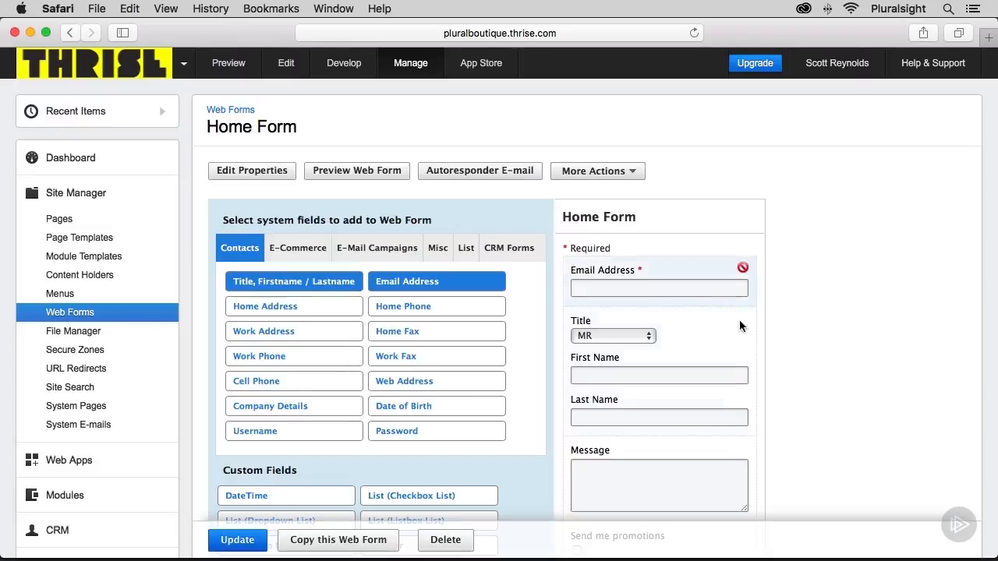
scroll(767, 364, down, 5)
mouse_move(641, 361)
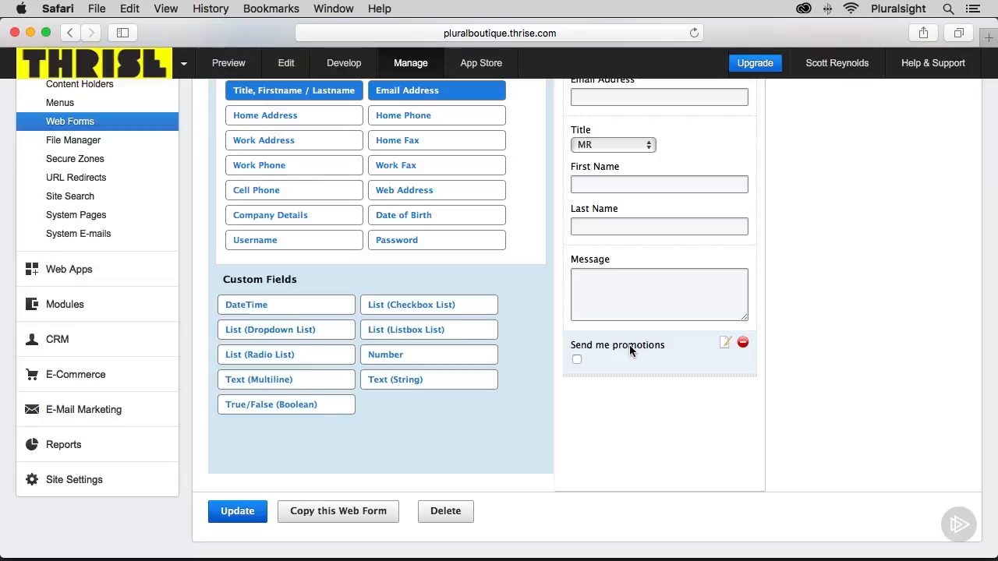
click(743, 343)
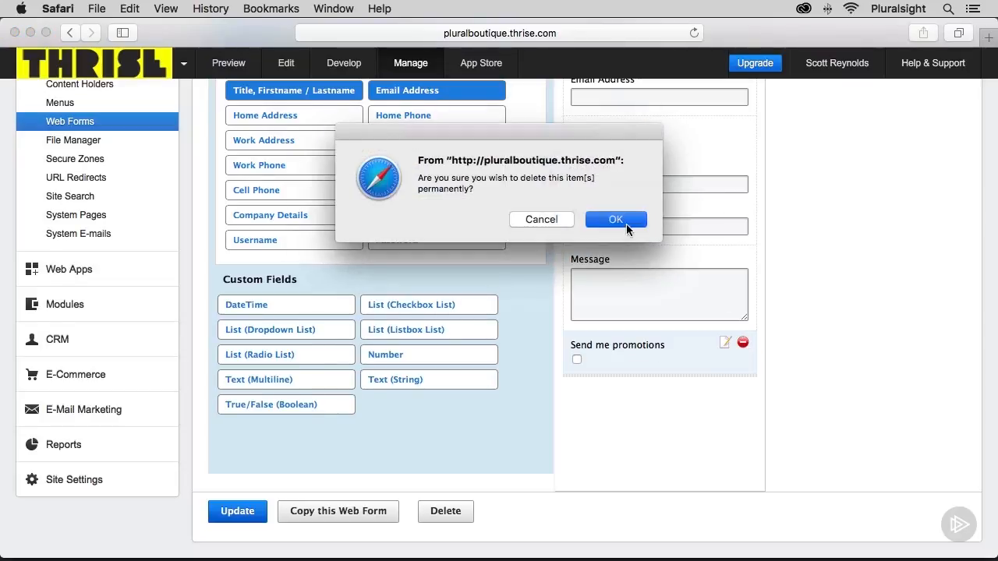
click(626, 224)
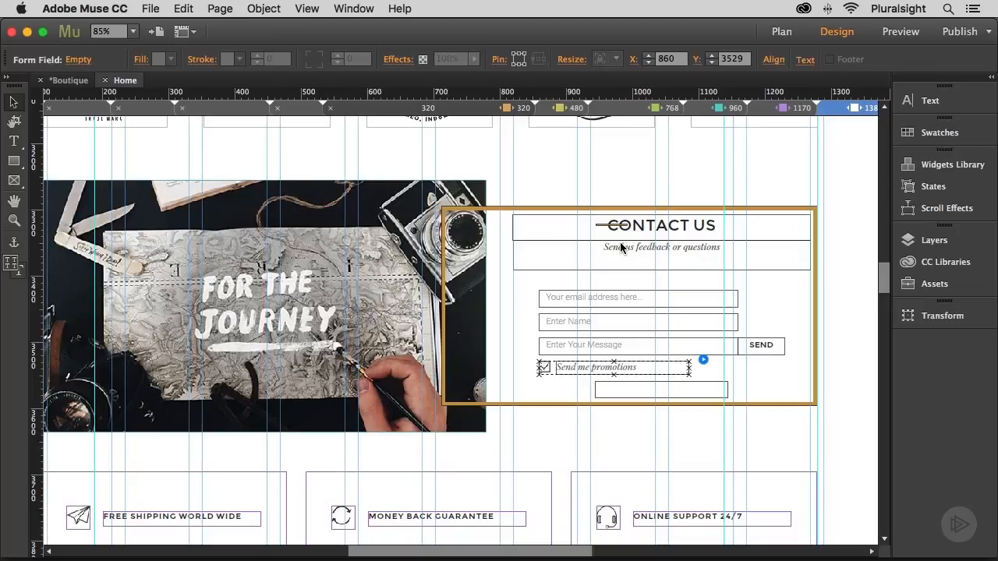
In Adobe Muse, publish the site to Business Catalyst, and close the published home page that opens in Safari
click(960, 33)
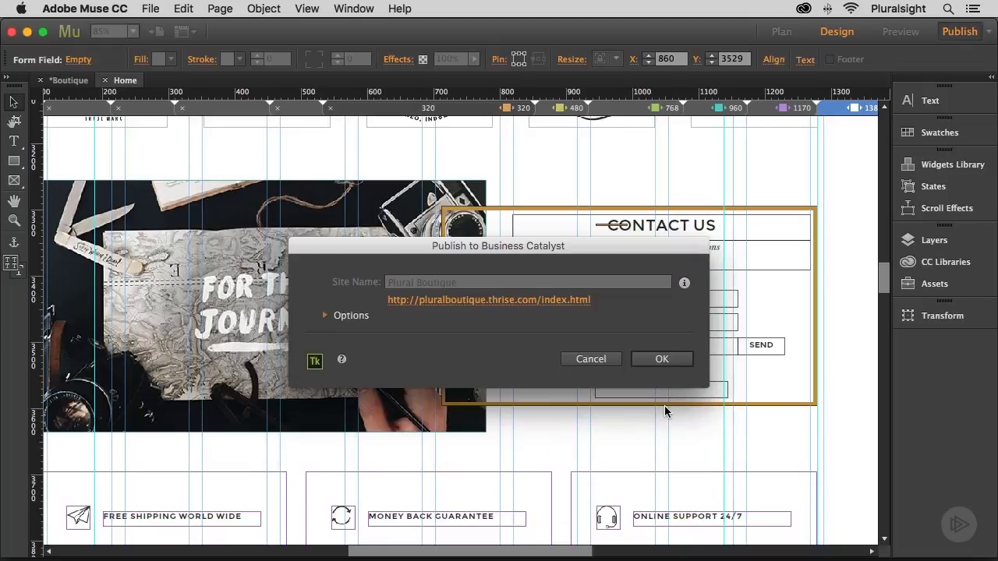
click(667, 359)
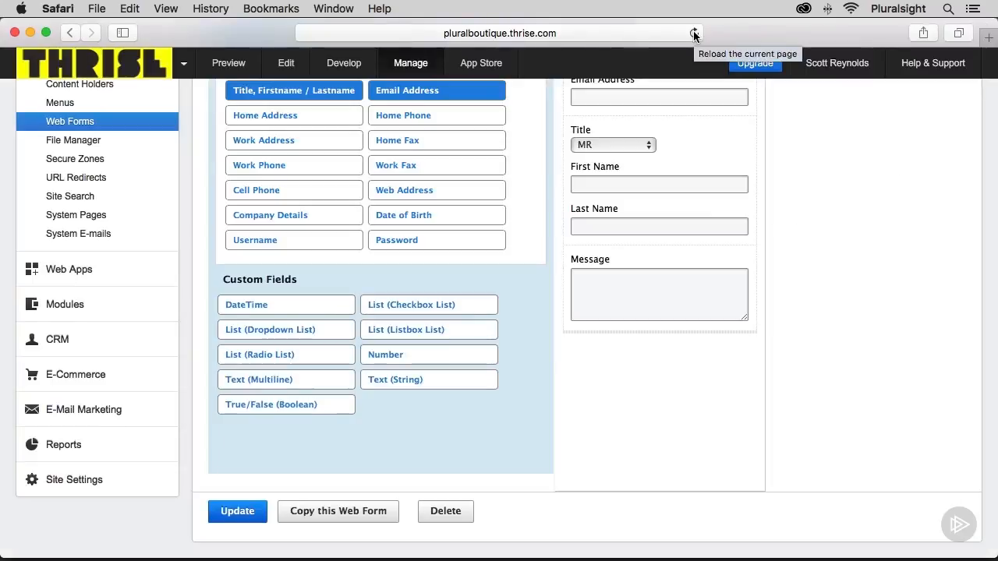
click(694, 33)
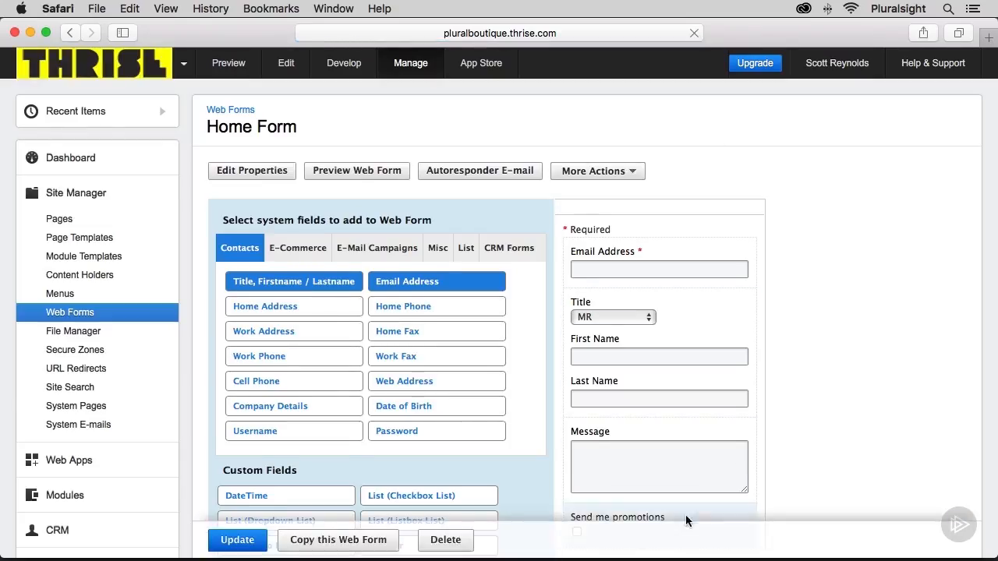
Add the Company Newsletter Recipients mailing list subscription to the Home Form web form
scroll(685, 515, down, 4)
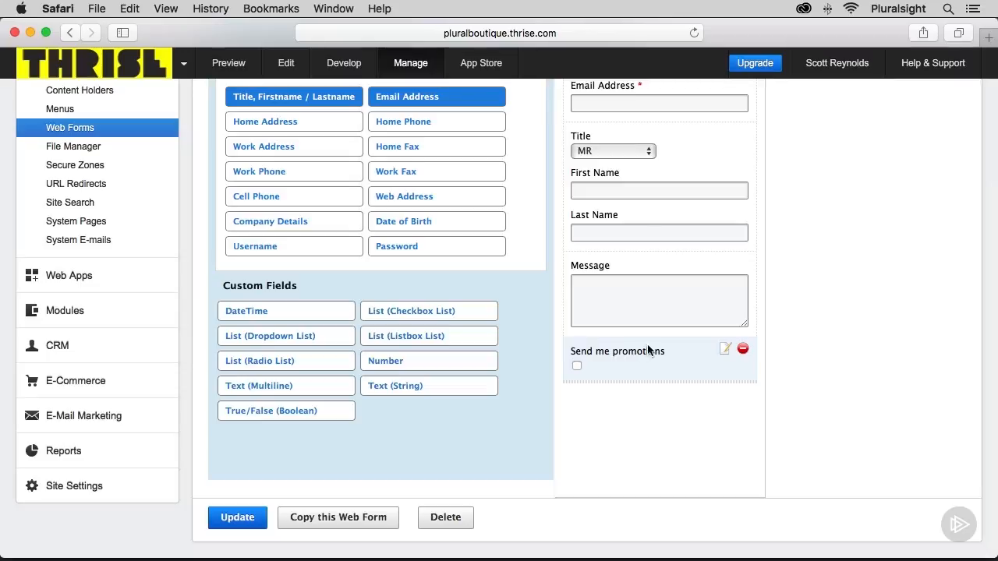
scroll(608, 308, up, 2)
scroll(608, 309, up, 2)
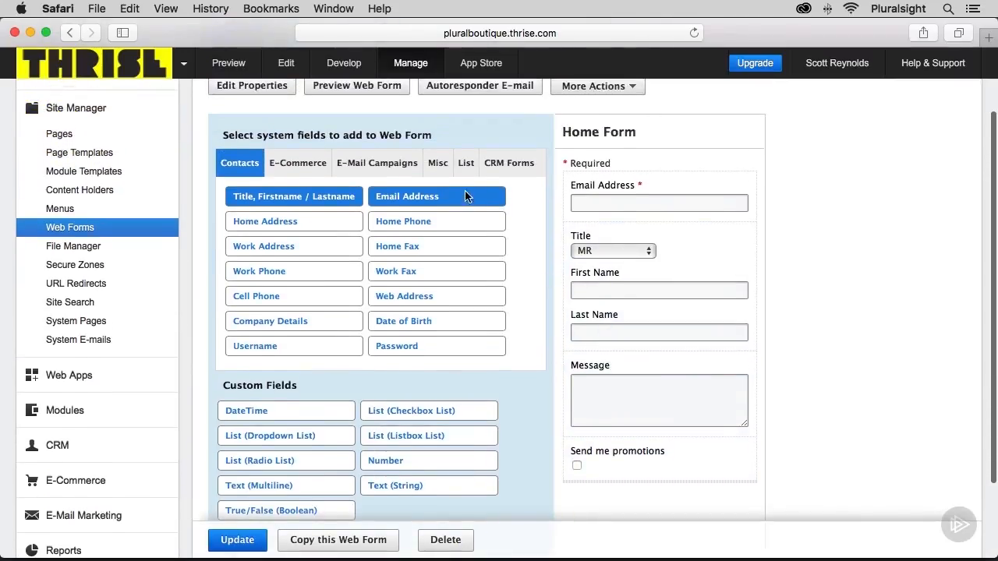
click(463, 164)
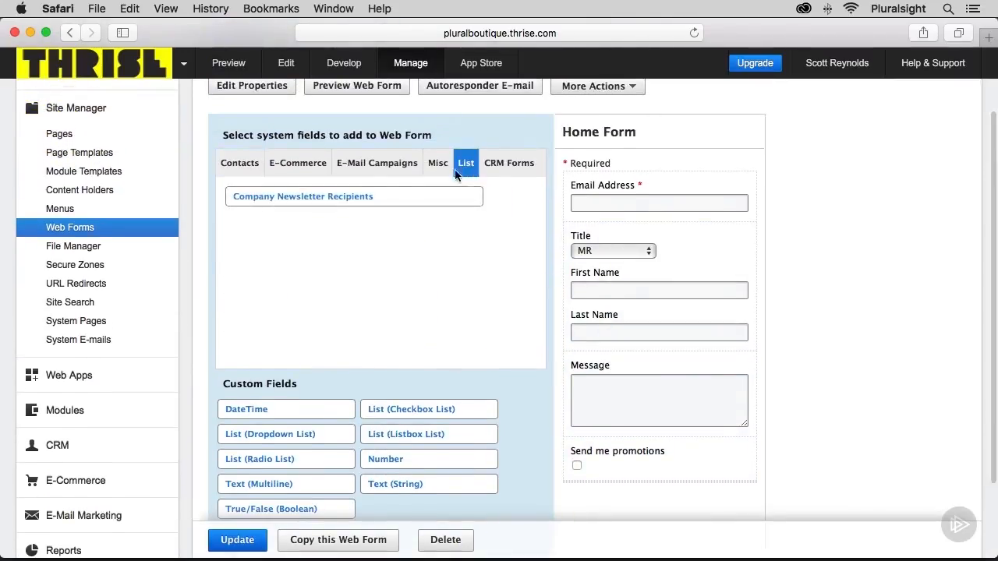
click(277, 201)
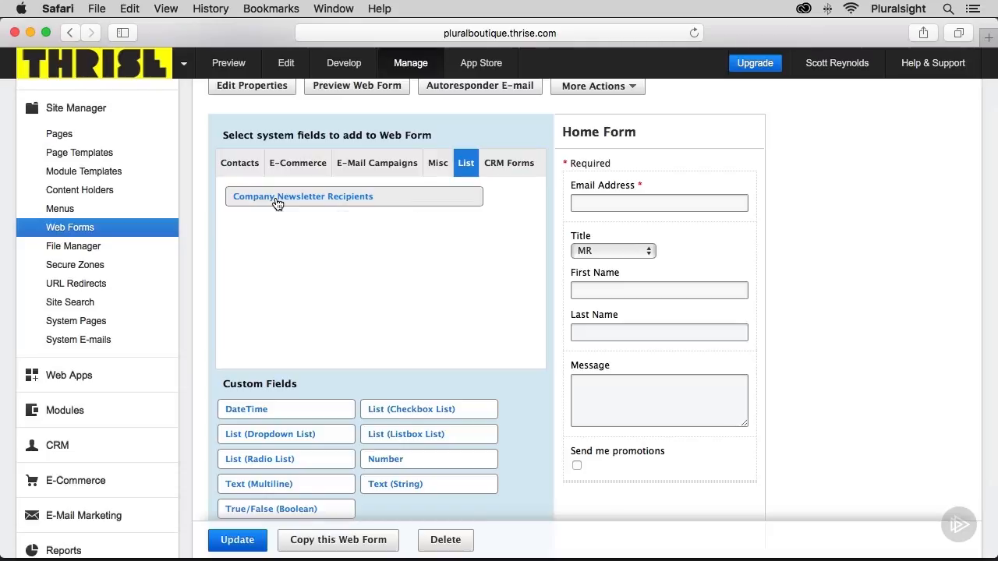
mouse_move(642, 499)
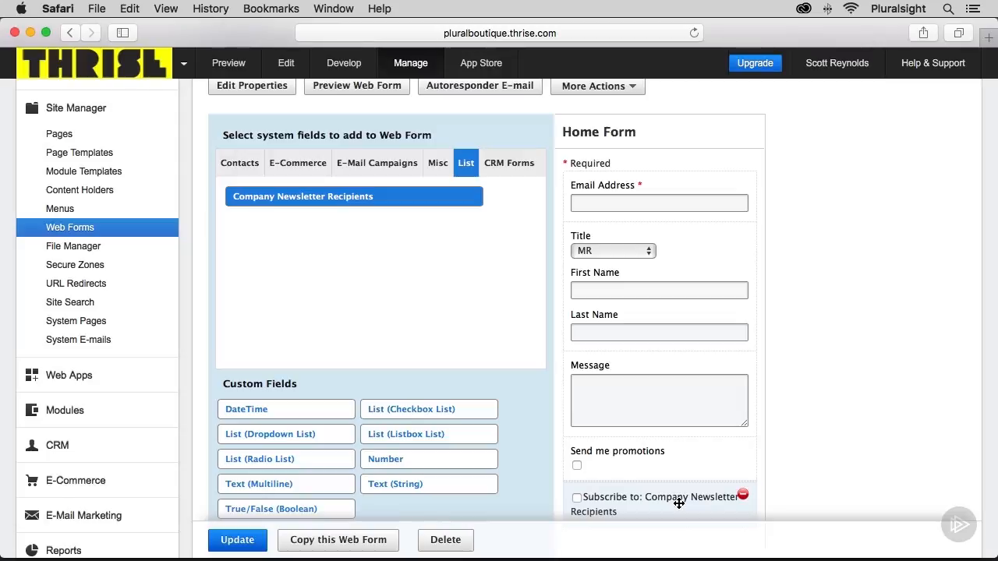
Customize the Home Form in the Web Form Editor and show its HTML code for the promotions checkbox
click(629, 89)
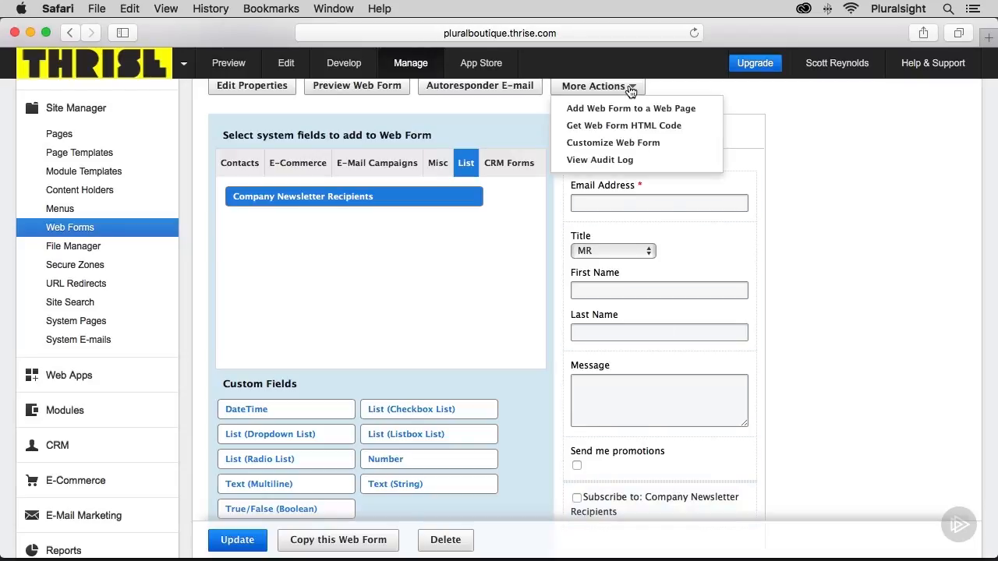
click(628, 142)
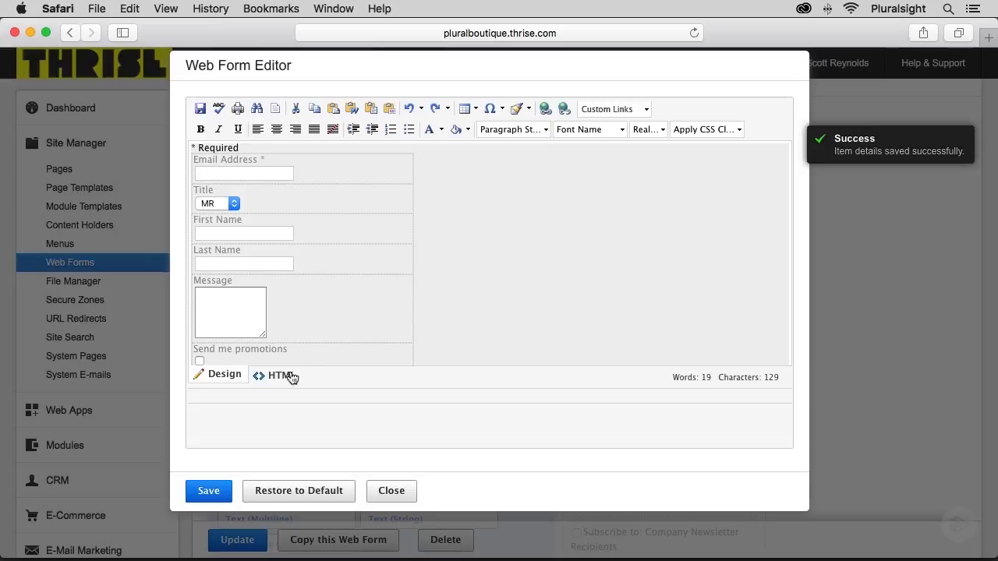
click(273, 374)
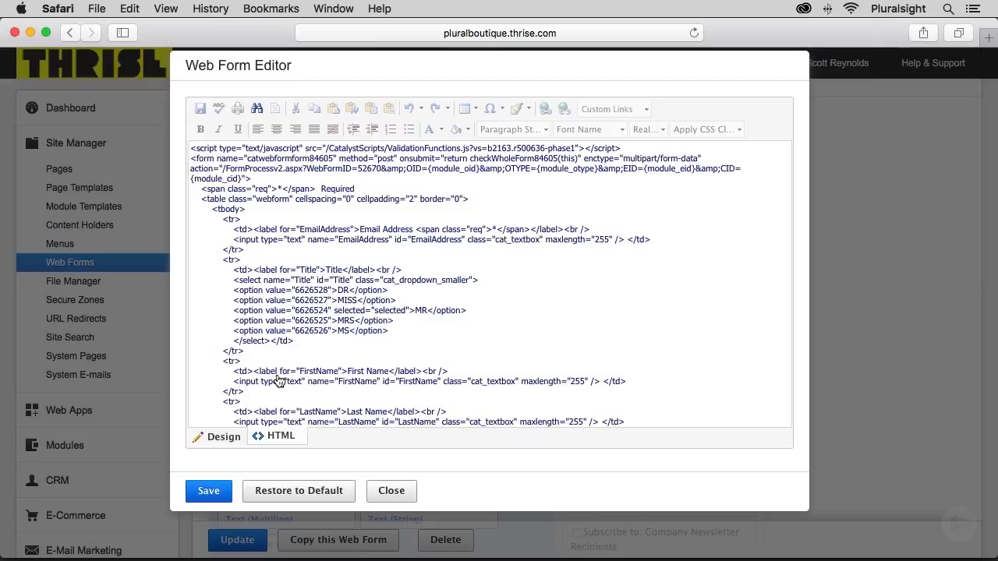
scroll(277, 379, down, 8)
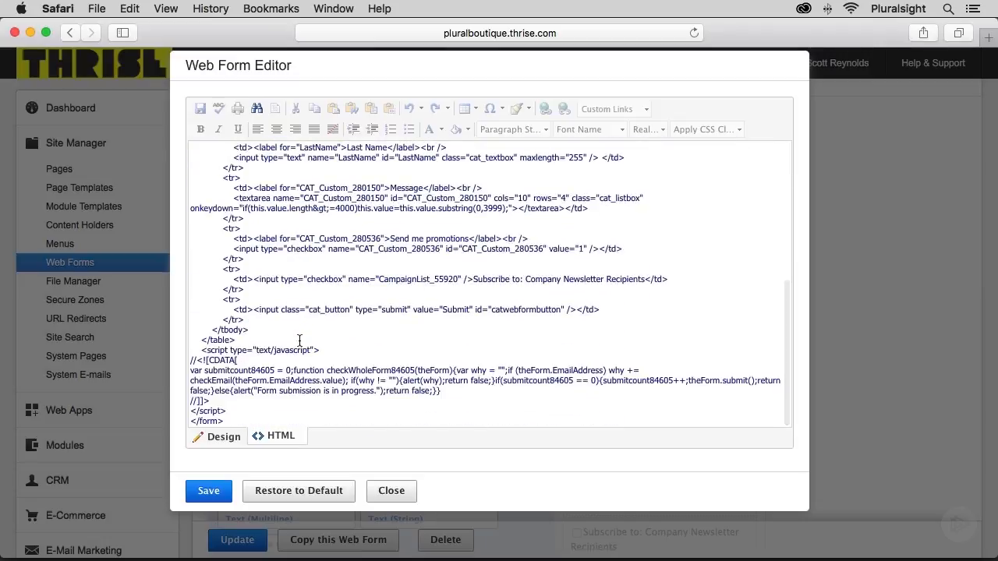
Copy the Send me promotions checkbox's name value CAT_Custom_280536 from the form's HTML code, and close the editor
drag(254, 240, 624, 248)
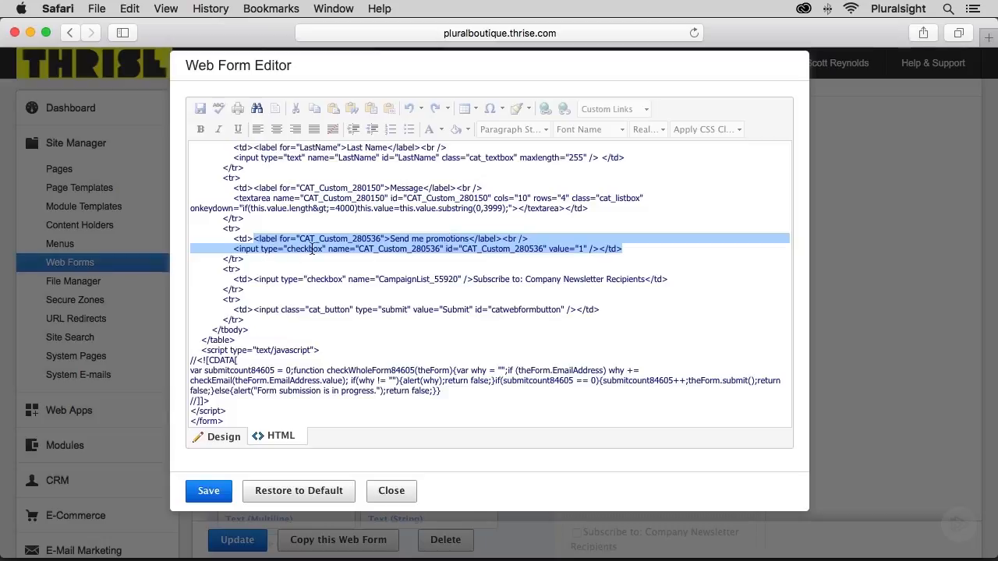
click(359, 247)
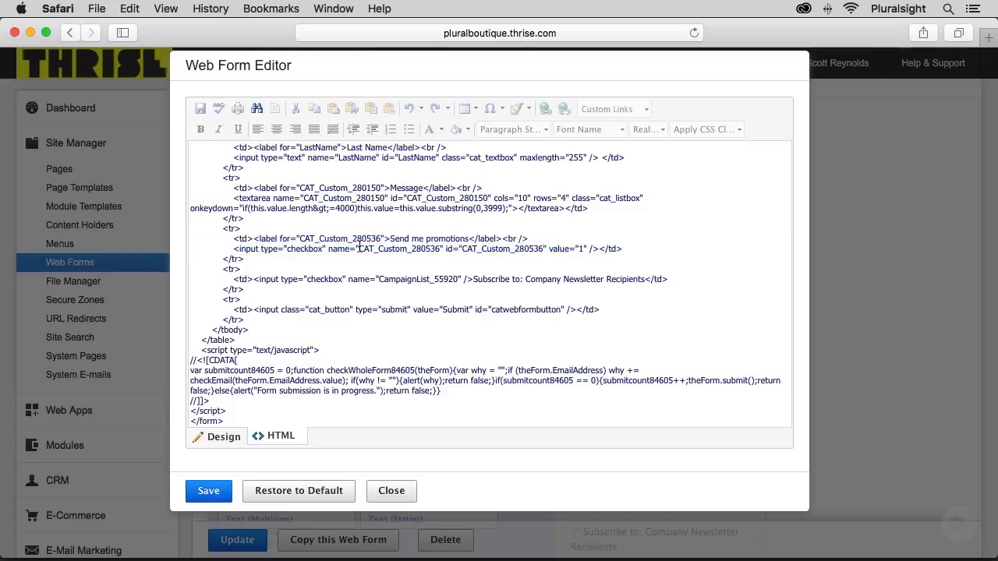
drag(358, 249, 437, 249)
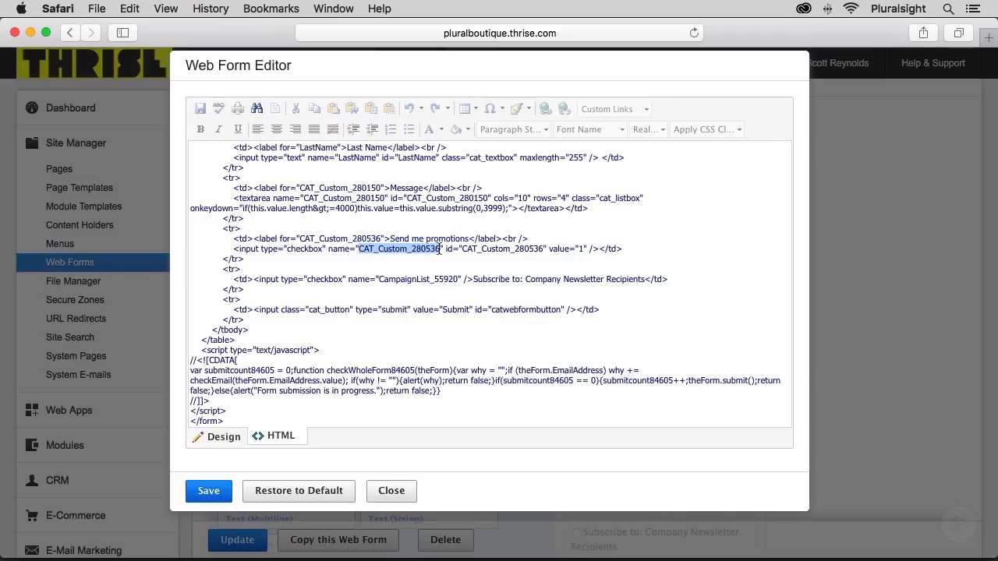
click(129, 9)
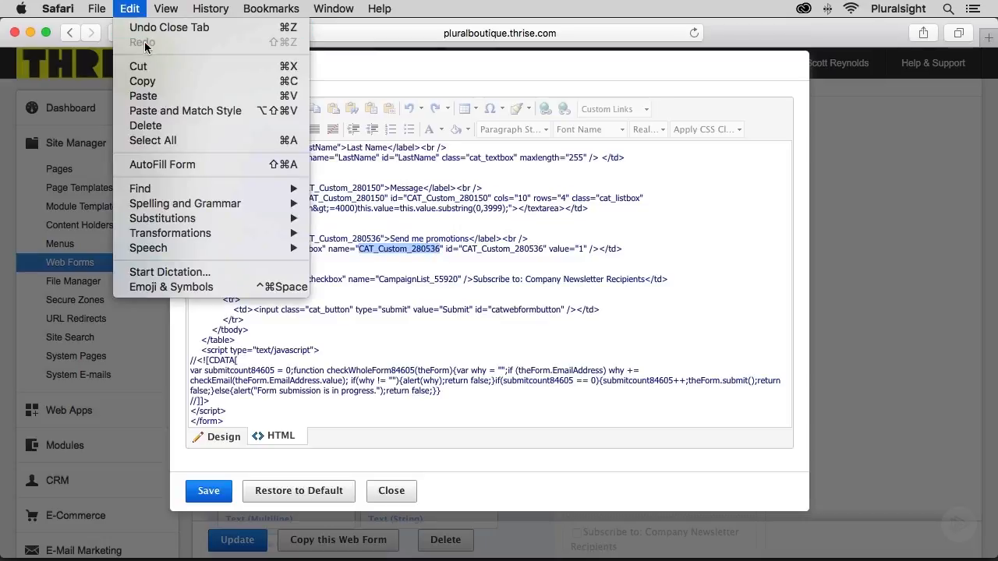
click(141, 81)
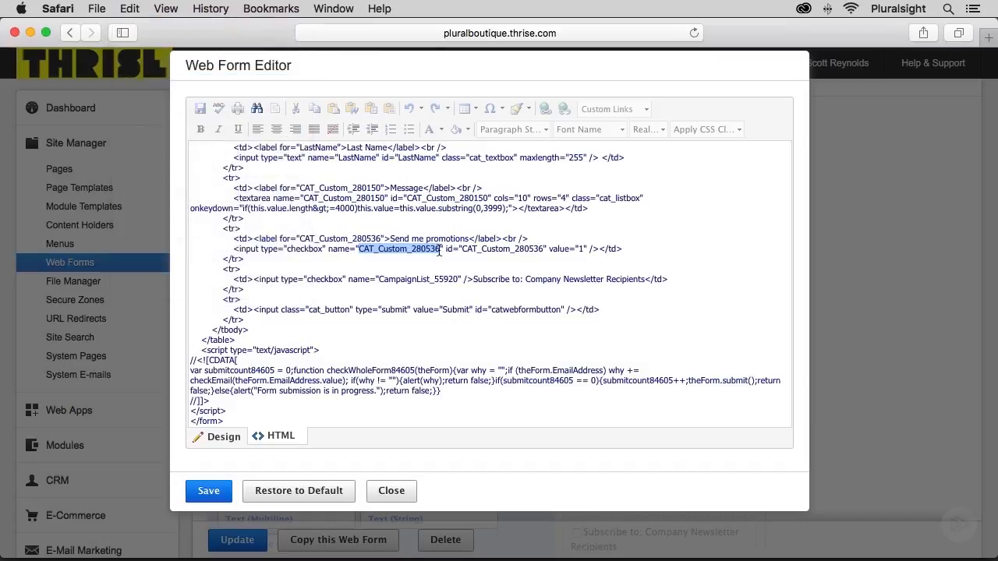
click(391, 491)
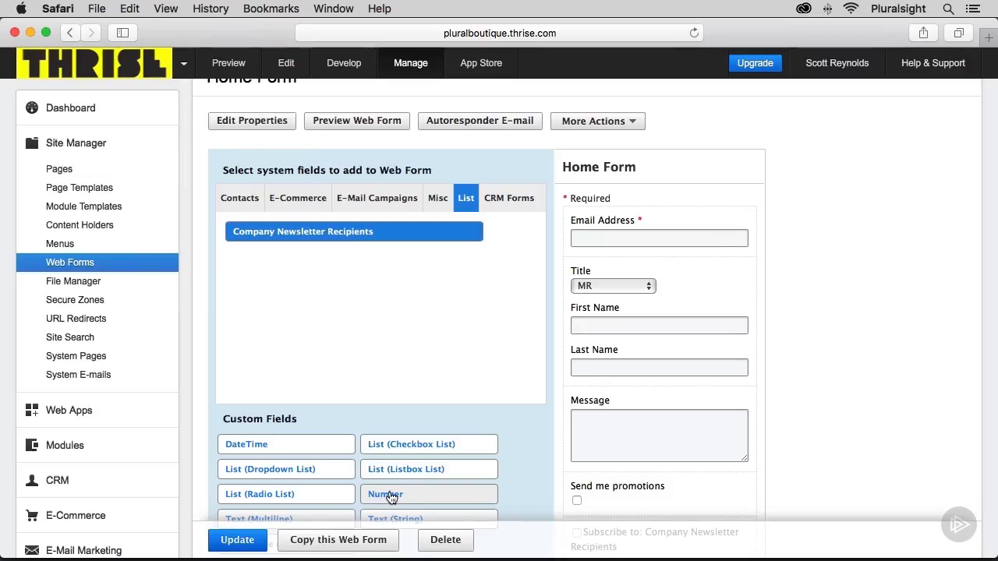
Open the site's Develop area in a new browser tab and open index.html for editing
right_click(339, 70)
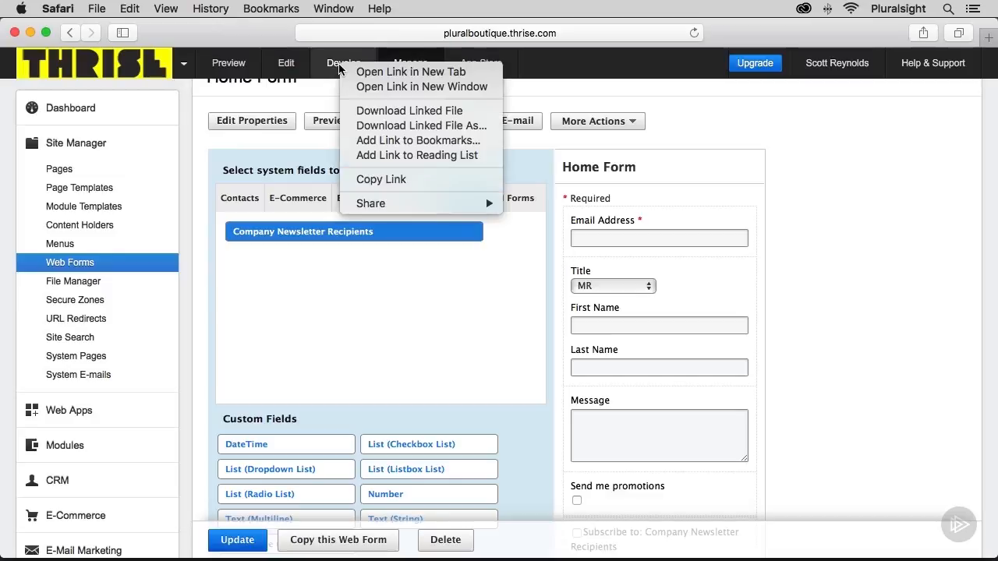
click(356, 74)
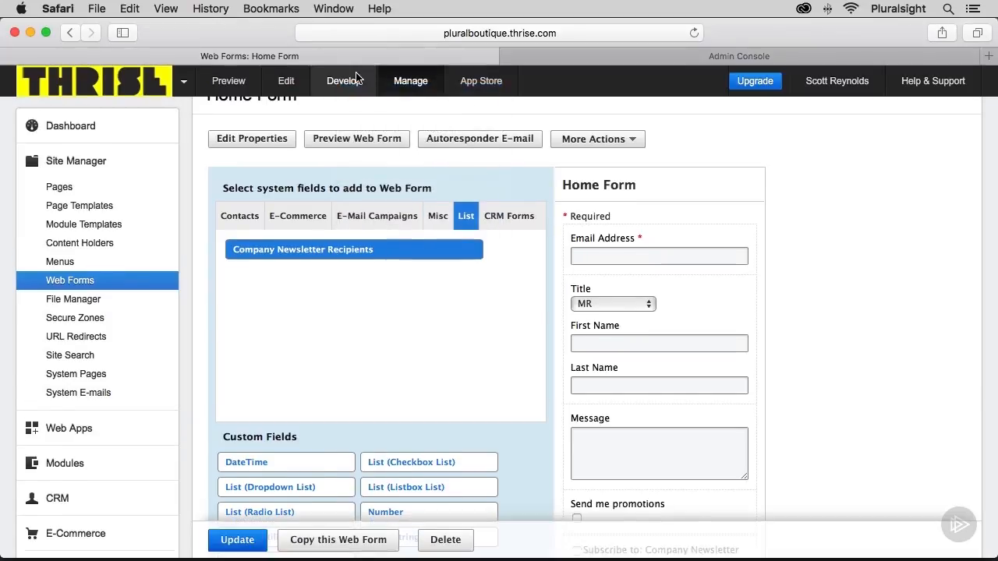
click(583, 59)
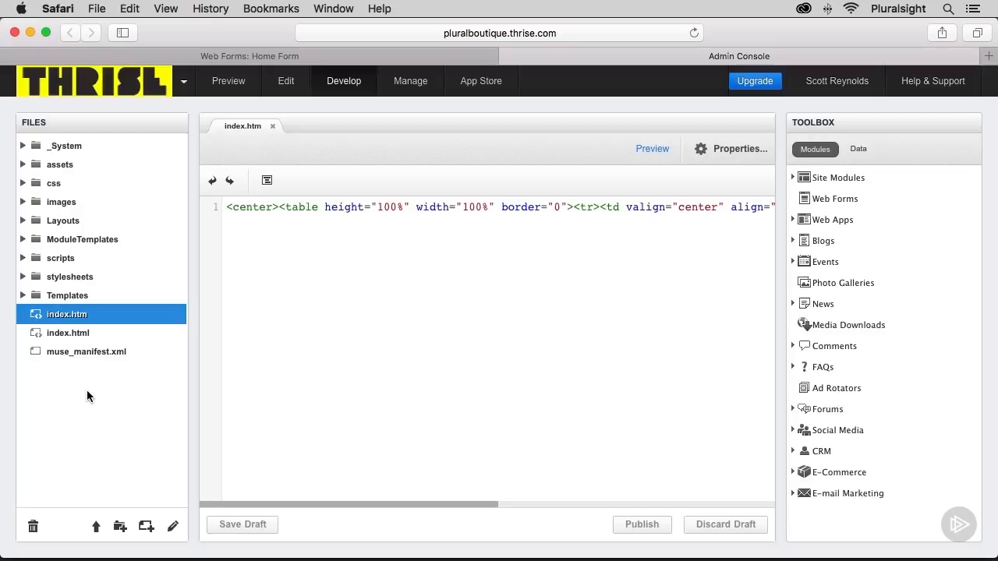
click(68, 335)
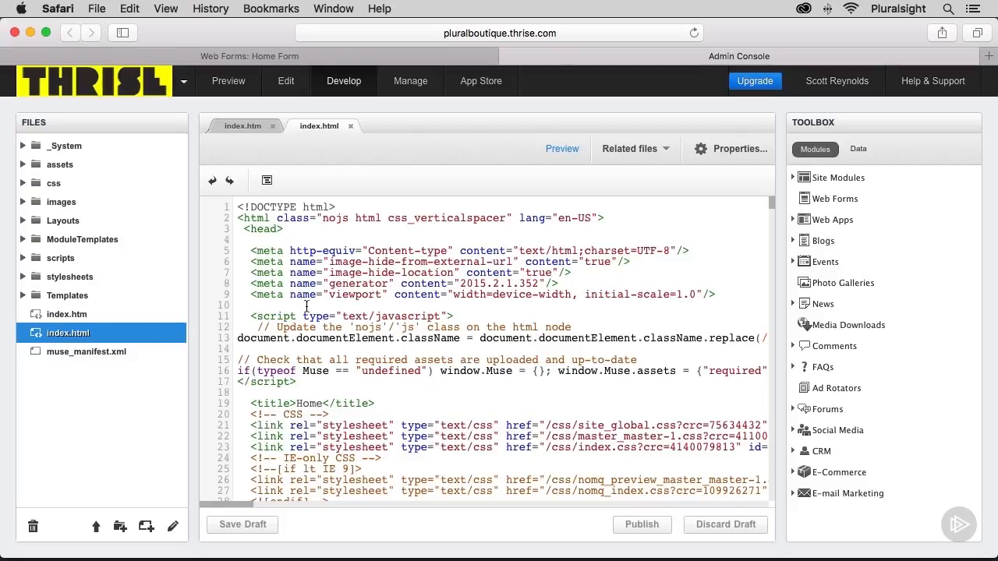
Search the index.html code for the copied name CAT_Custom_280536, and return to the Home Form page
key(super+f)
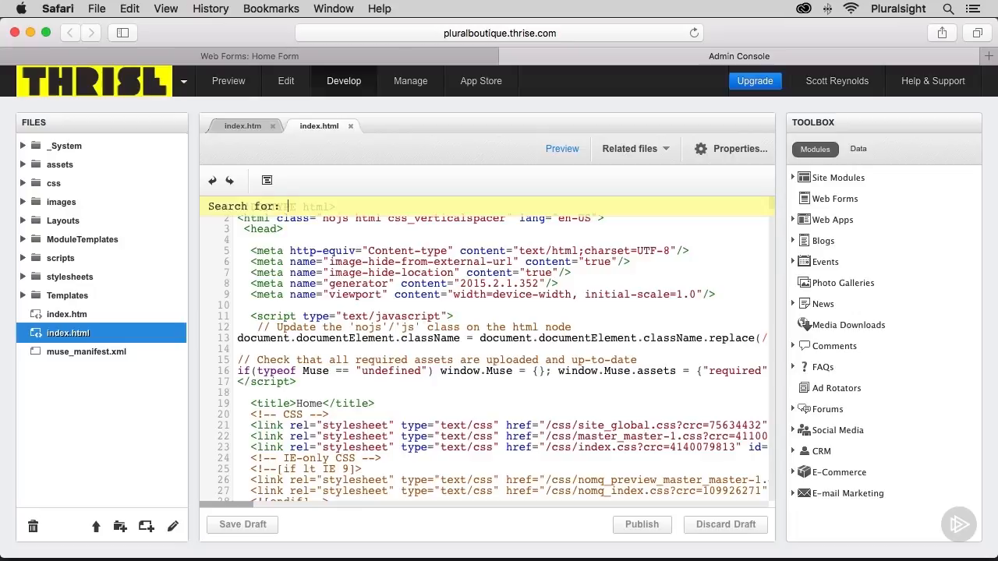
key(super+v)
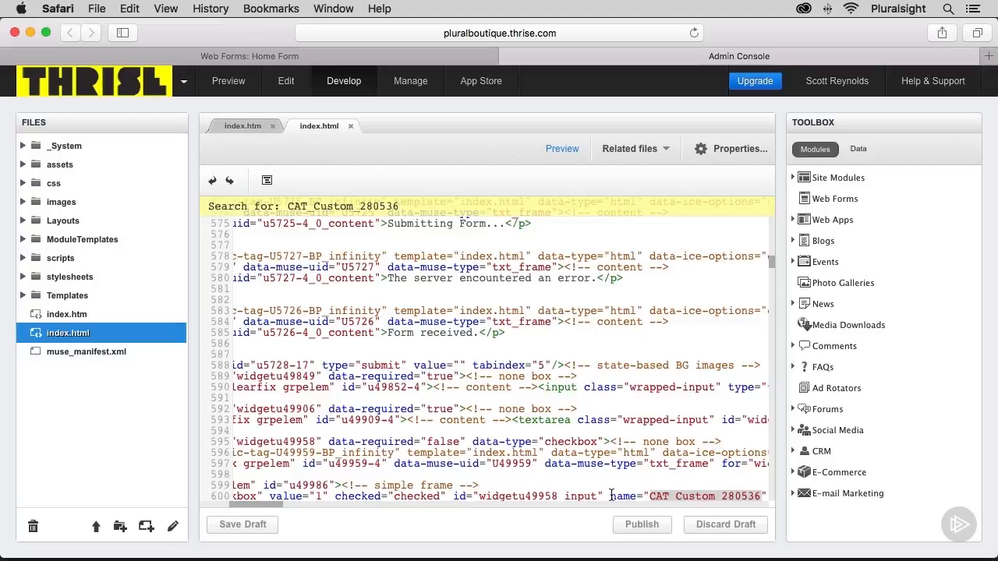
click(320, 59)
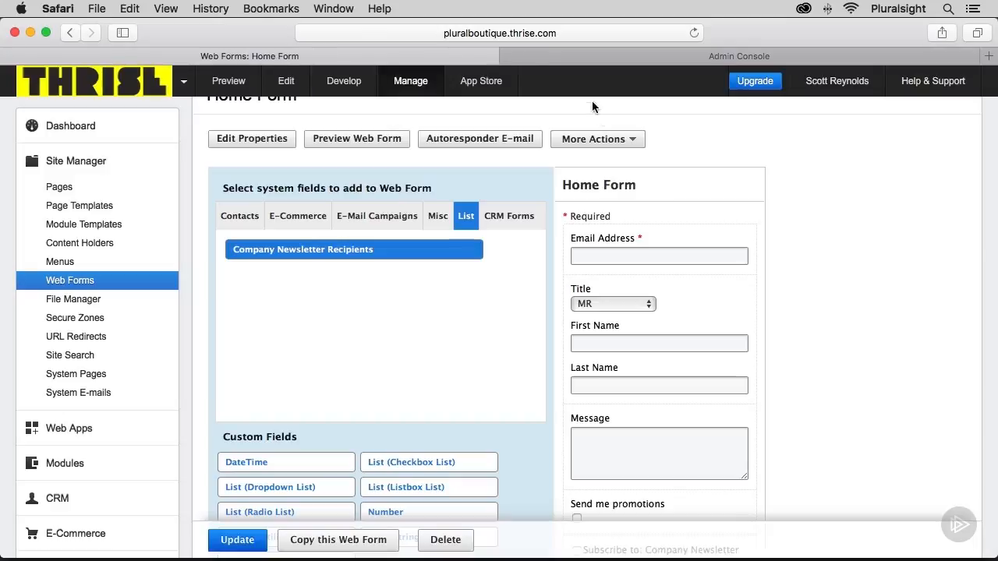
Customize the Home Form, show its HTML code, and copy the Company Newsletter Recipients checkbox's name value CampaignList_55920
click(624, 143)
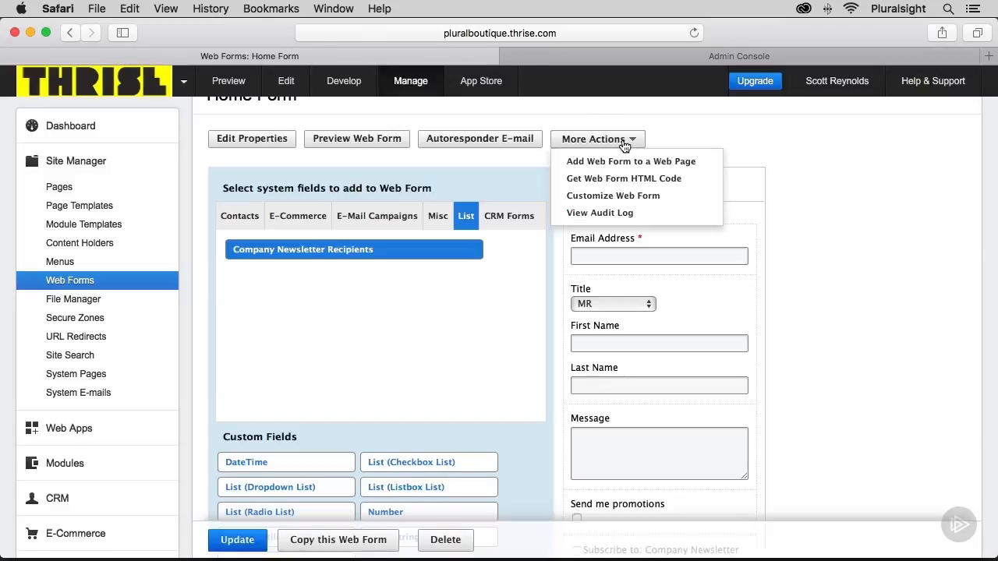
click(631, 198)
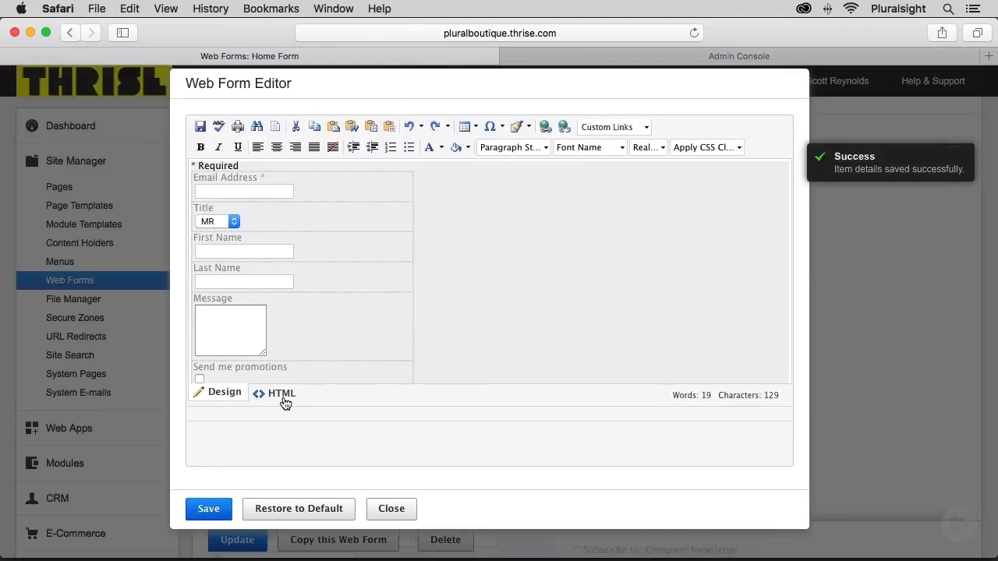
click(283, 398)
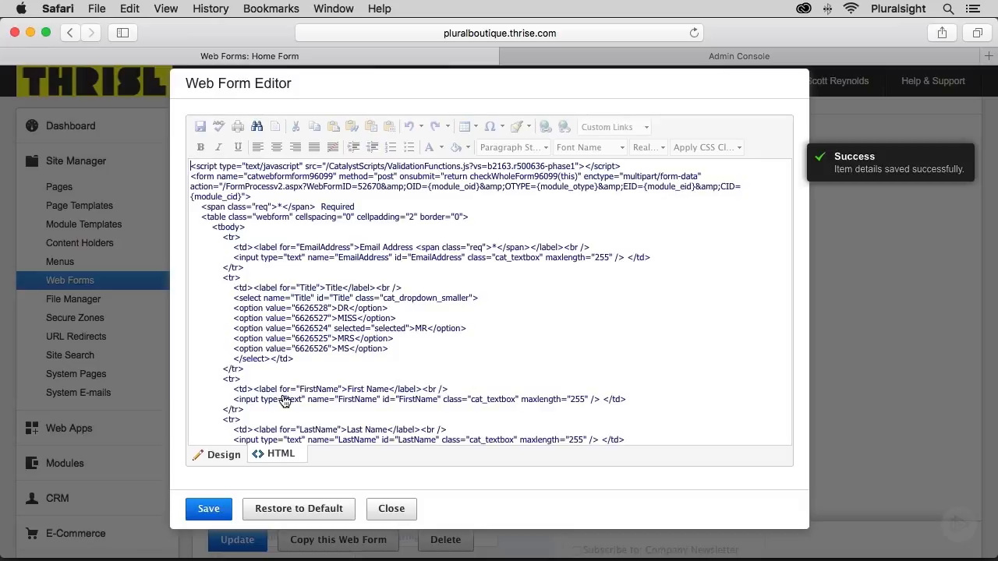
scroll(284, 400, down, 10)
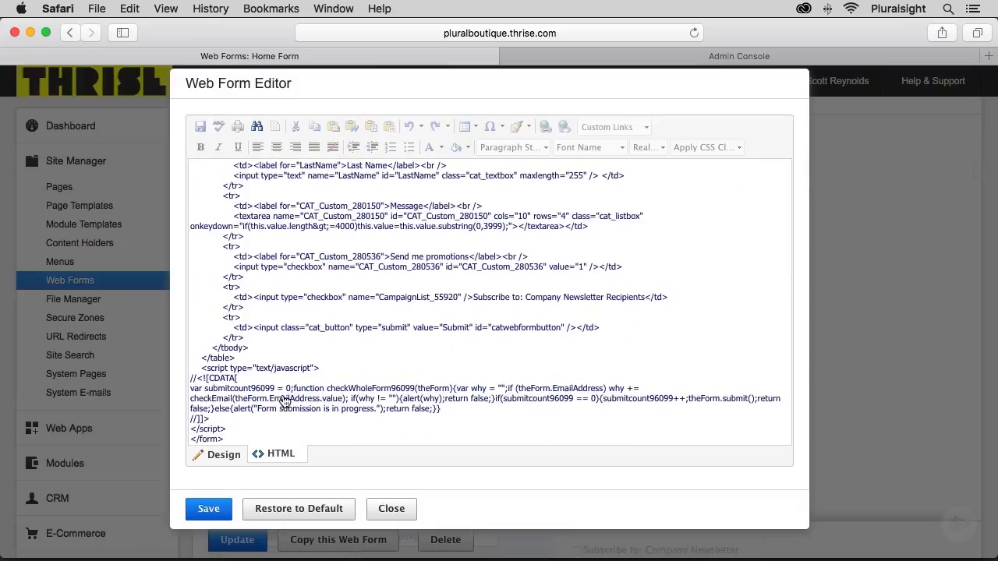
click(379, 297)
drag(378, 297, 458, 295)
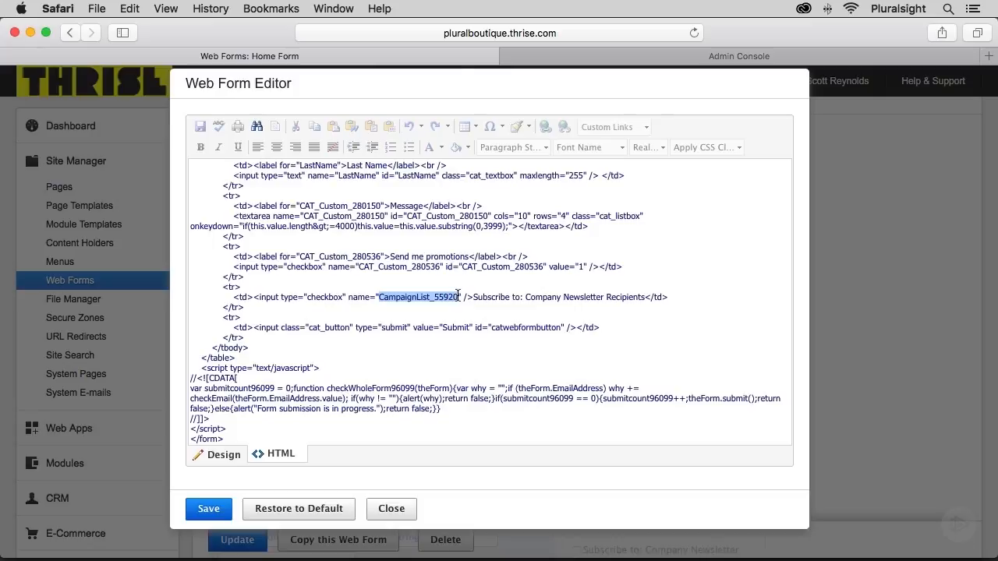
click(131, 10)
click(142, 81)
Replace the checkbox name CAT_Custom_280536 in the open index.html with the copied CampaignList_55920, and publish the file
click(567, 58)
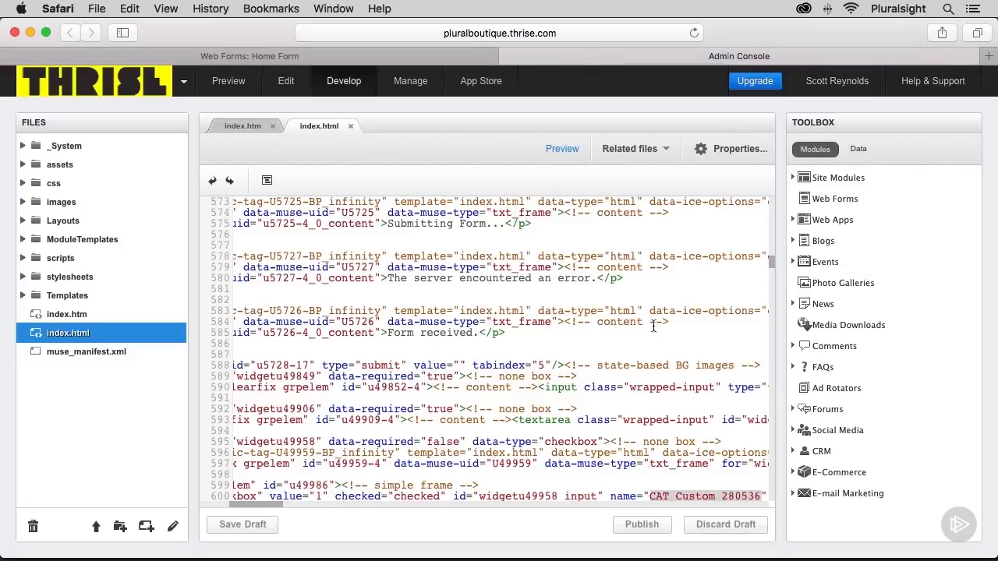
click(650, 496)
drag(651, 495, 759, 491)
key(super+v)
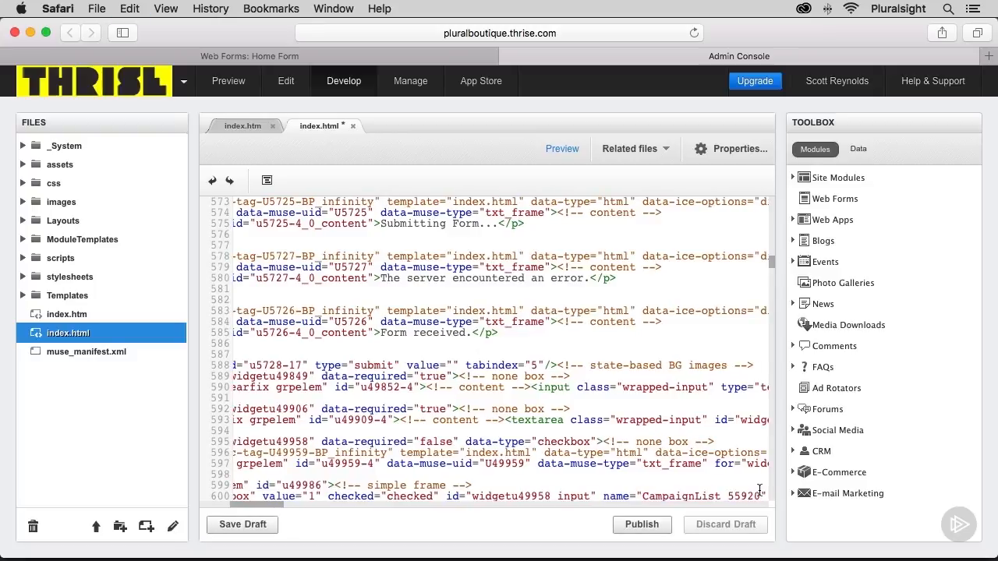
click(641, 524)
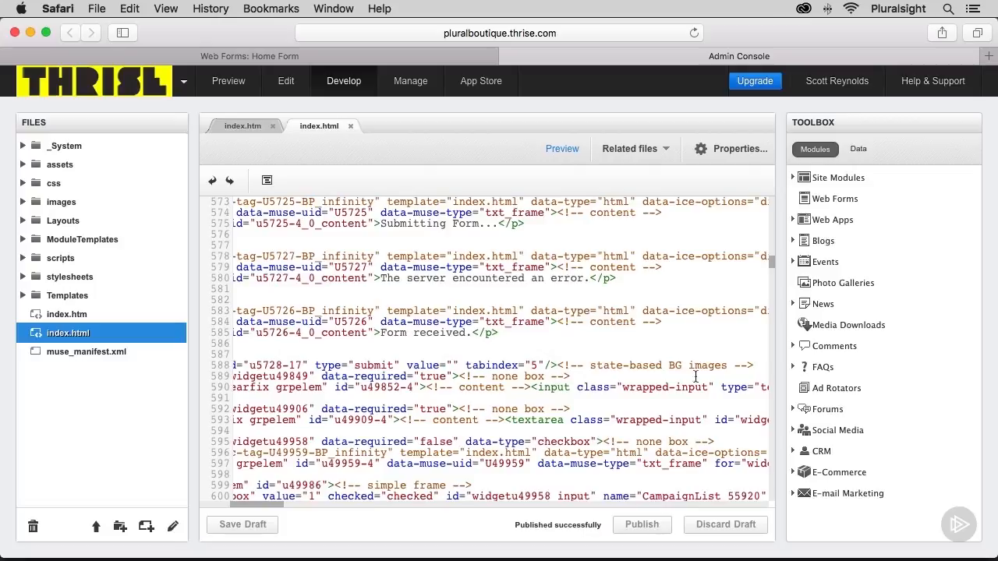
Preview the published page and fill in the contact form's email address and name
click(561, 149)
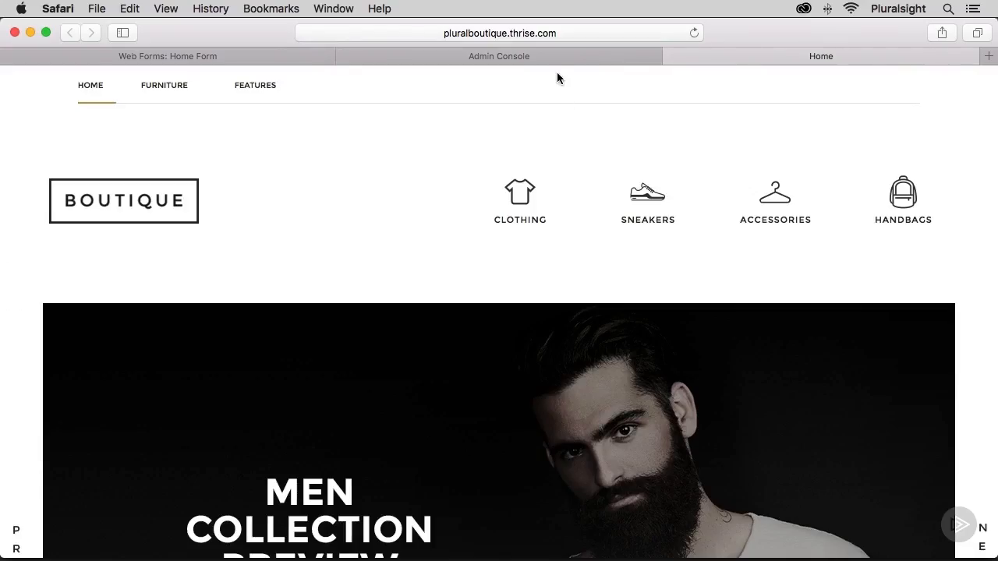
scroll(555, 238, down, 15)
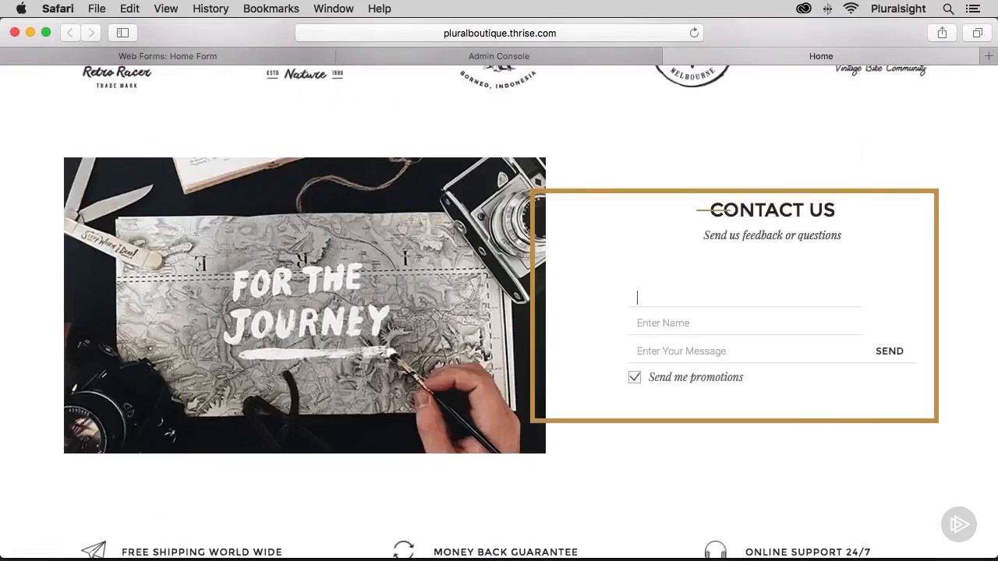
key(Tab)
text(Scot)
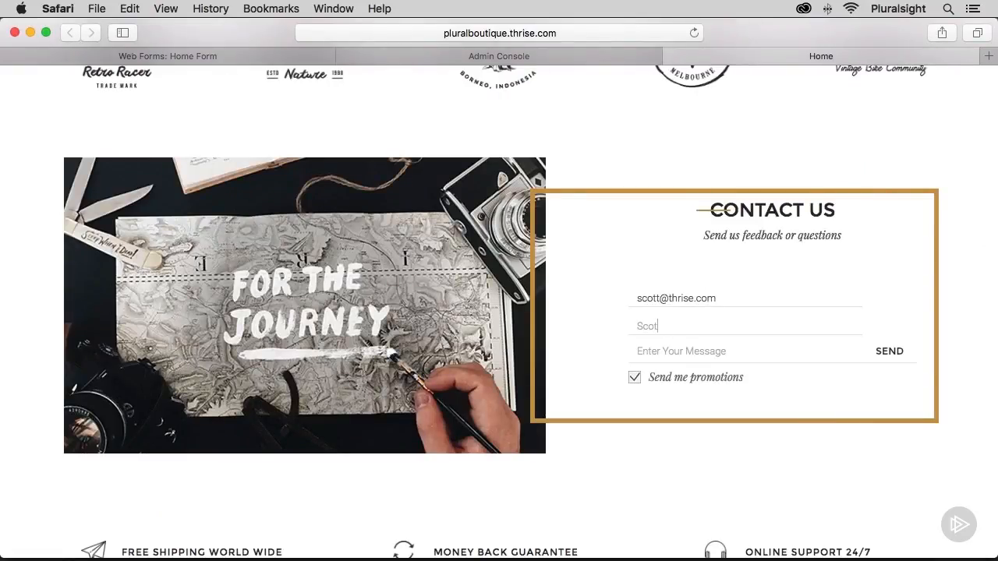
text(t)
key(Tab)
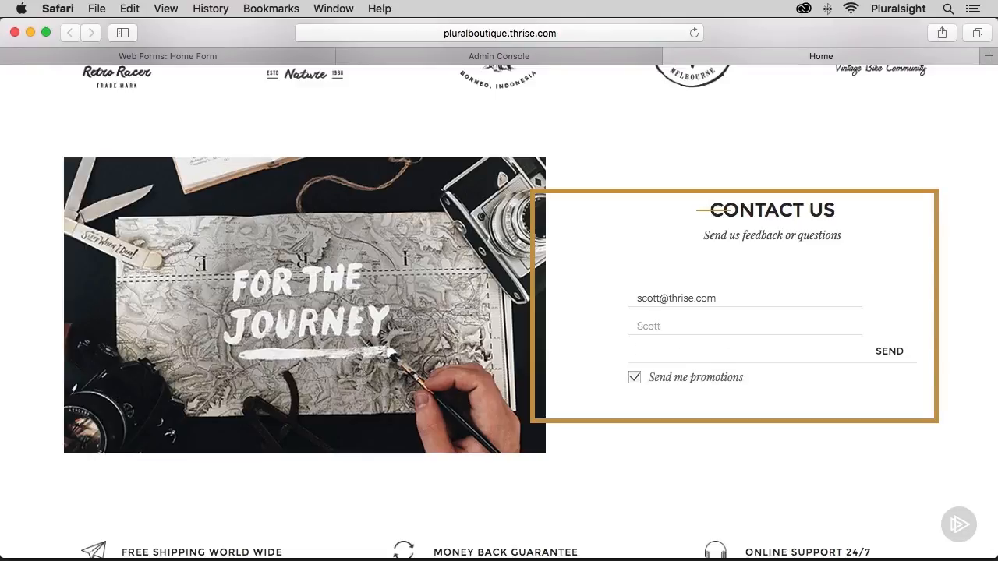
Enter the message TEST WITH CHECKBOX in the contact form and send it with Send me promotions left checked
text(TEST WITH CHEC)
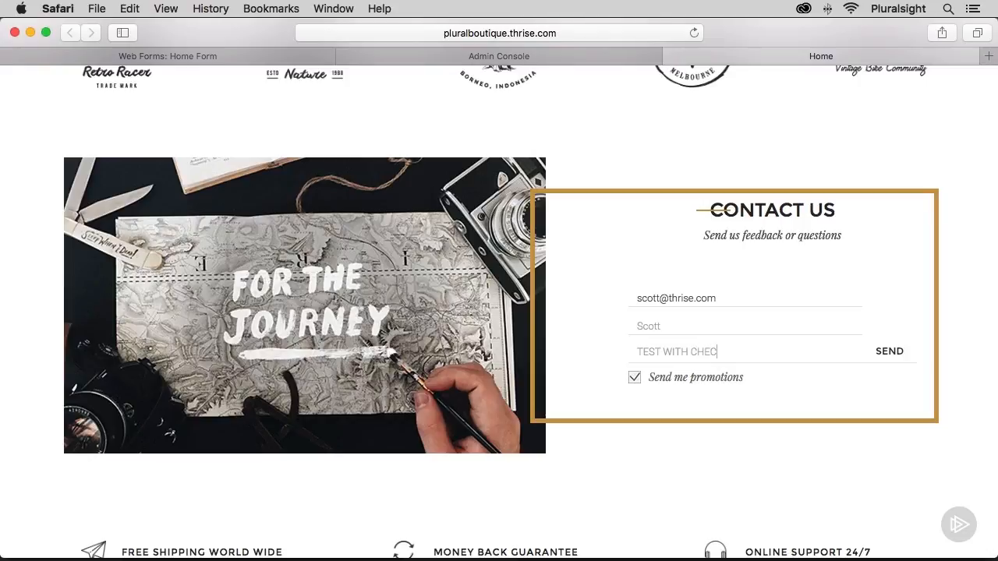
text(KBOX)
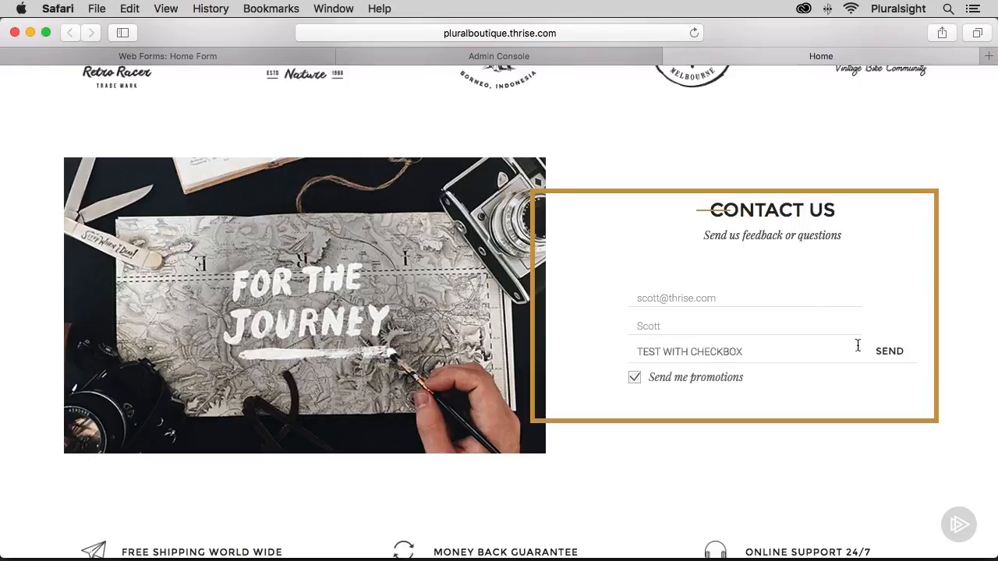
click(884, 356)
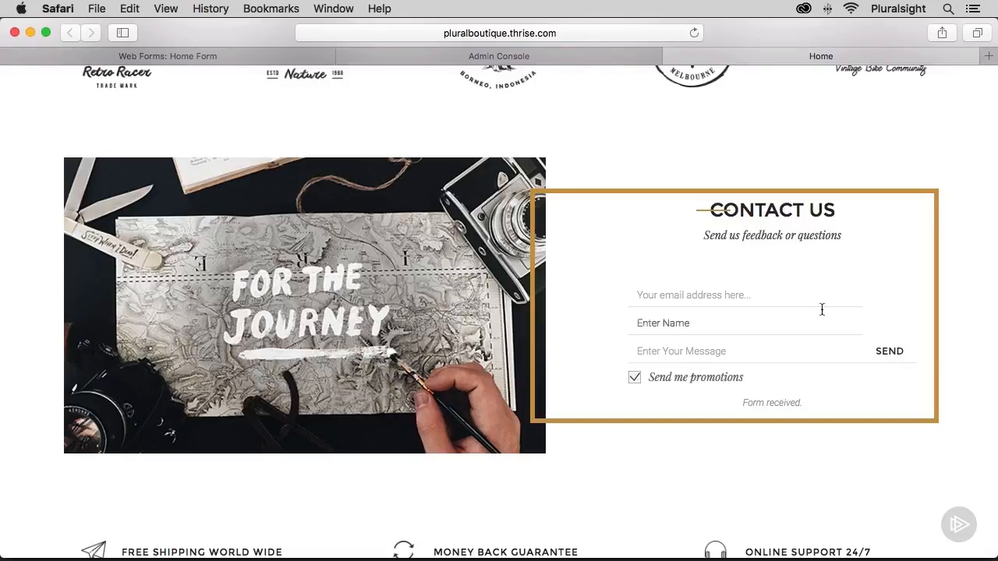
Close the Home Form's Web Form Editor and open the test customer's CRM record to check its newsletter subscriptions
click(311, 57)
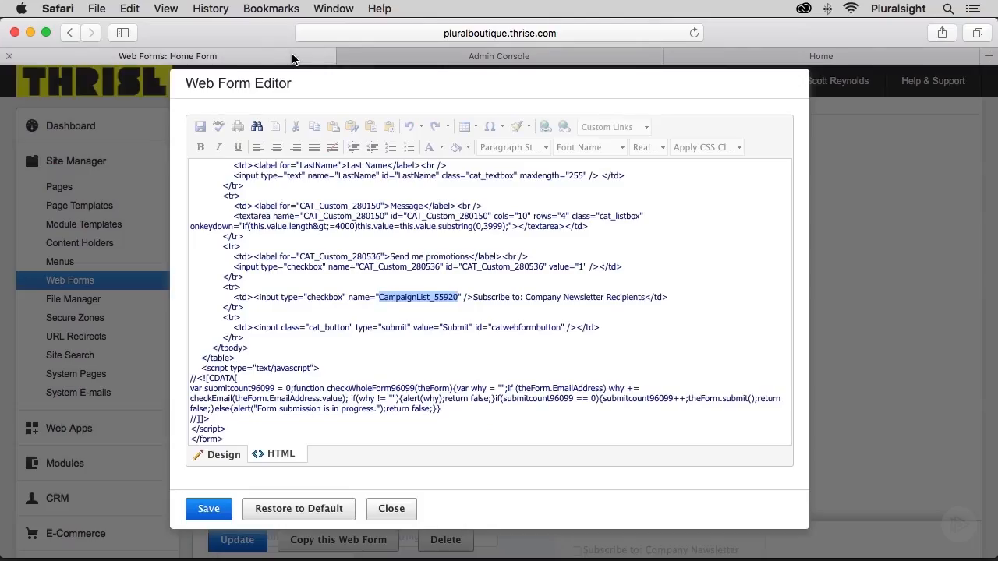
click(390, 508)
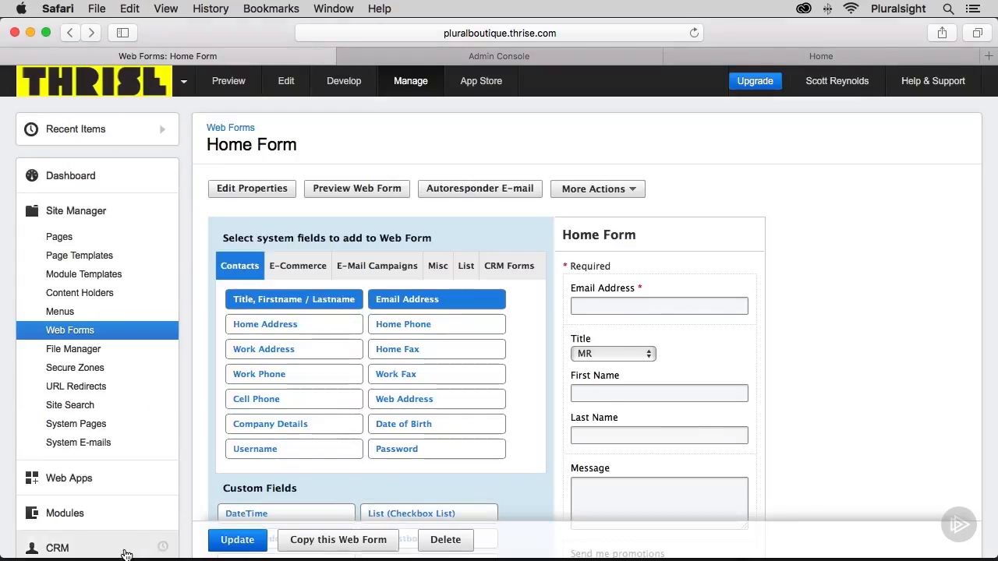
click(127, 551)
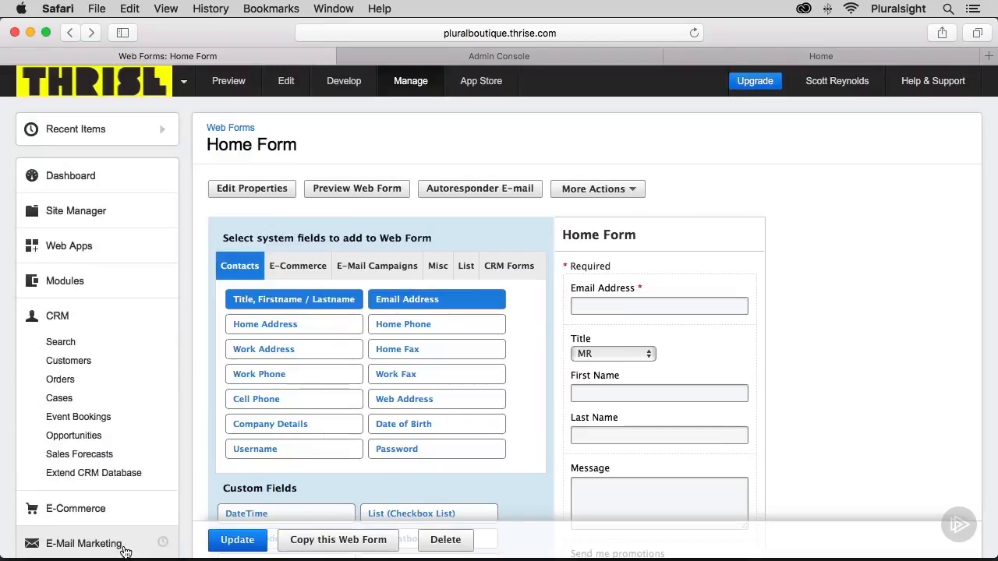
click(66, 361)
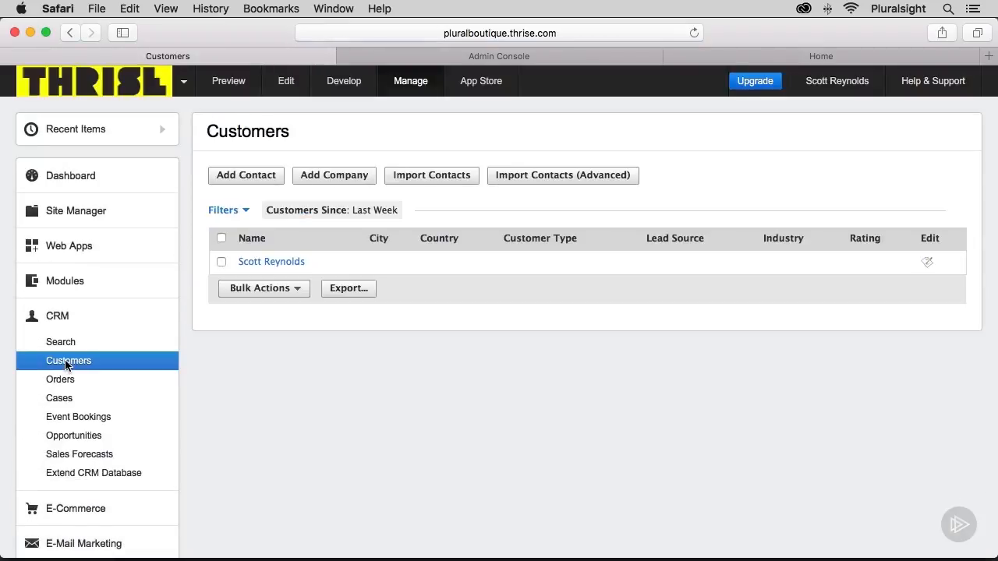
click(256, 264)
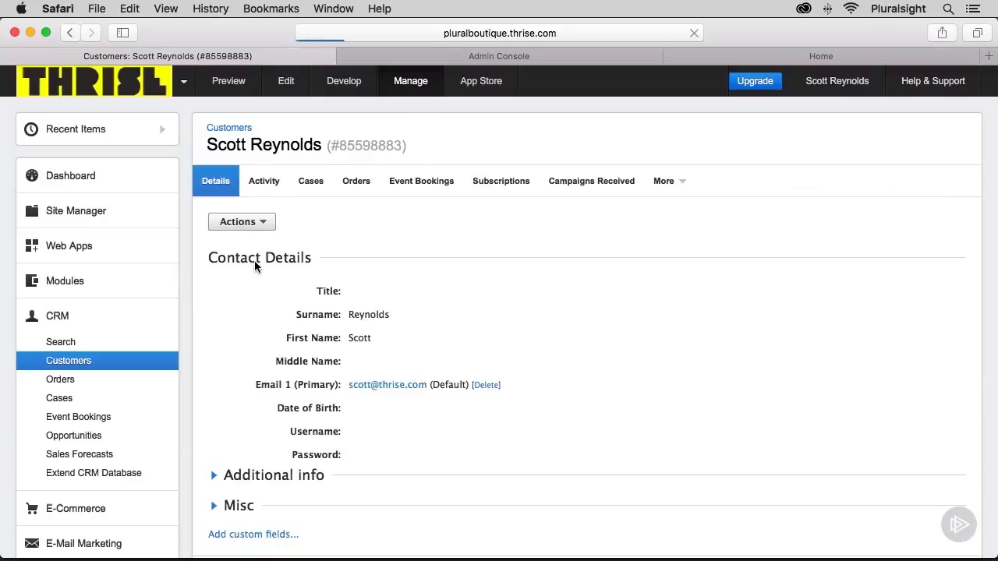
click(488, 185)
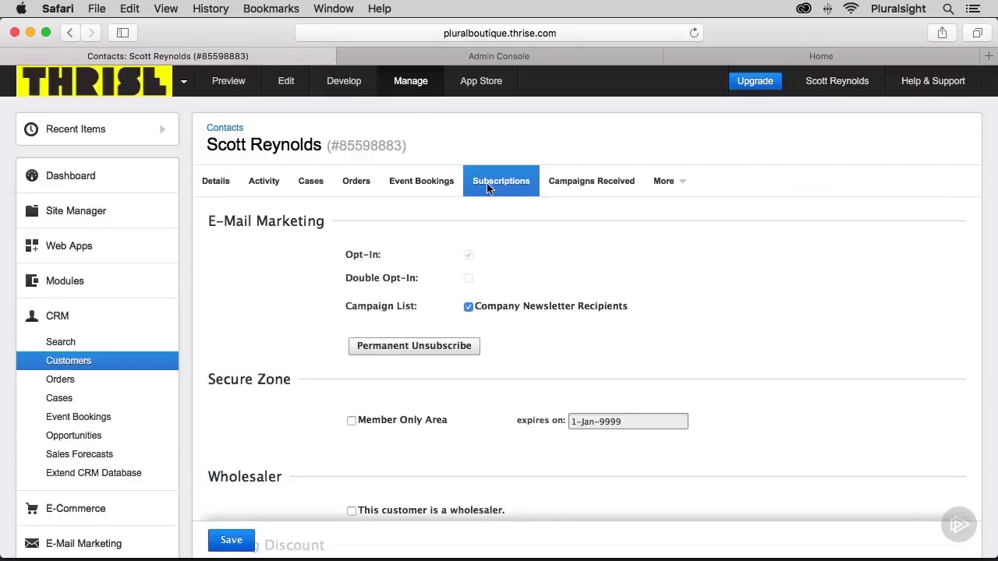